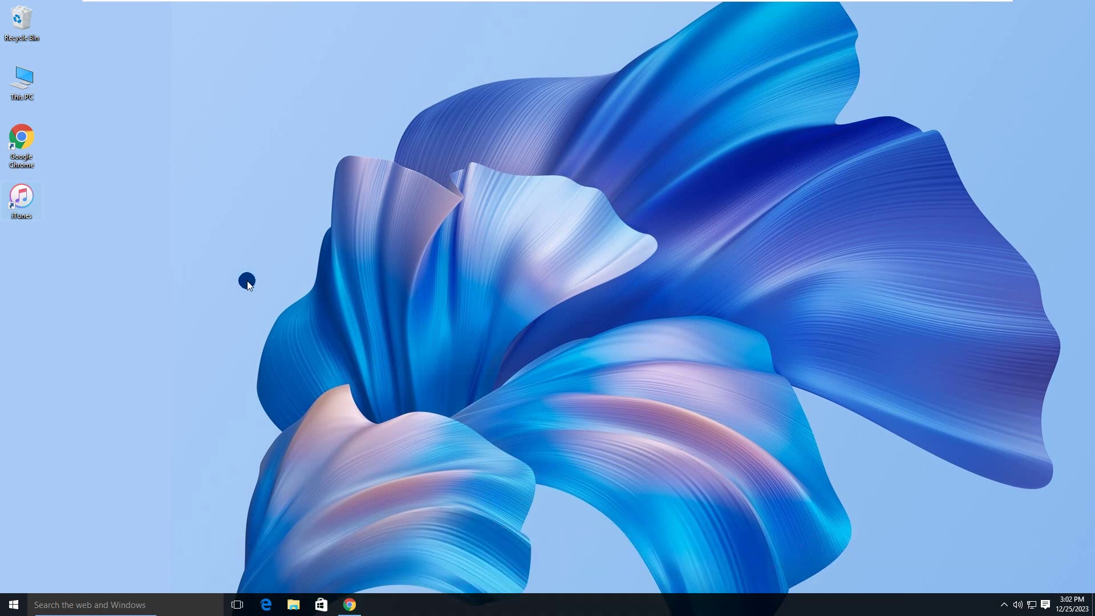
# Step: Download the iBypass Tuner free trial from cocosenor.com in Chrome and launch its installer
pyautogui.click(352, 606)
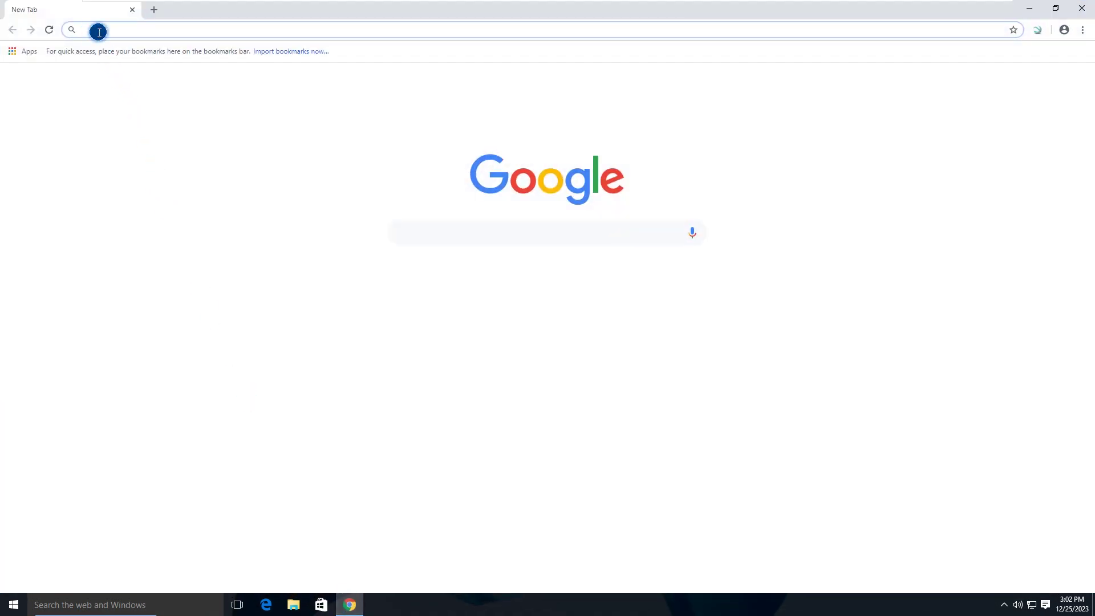
pyautogui.write('w.')
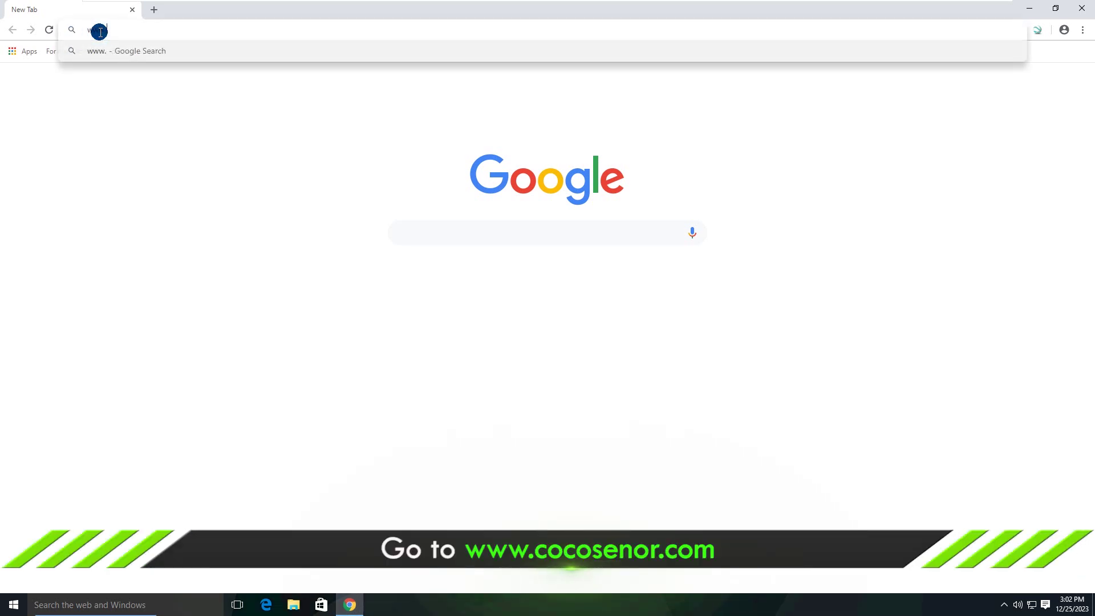
pyautogui.write('cocoseno')
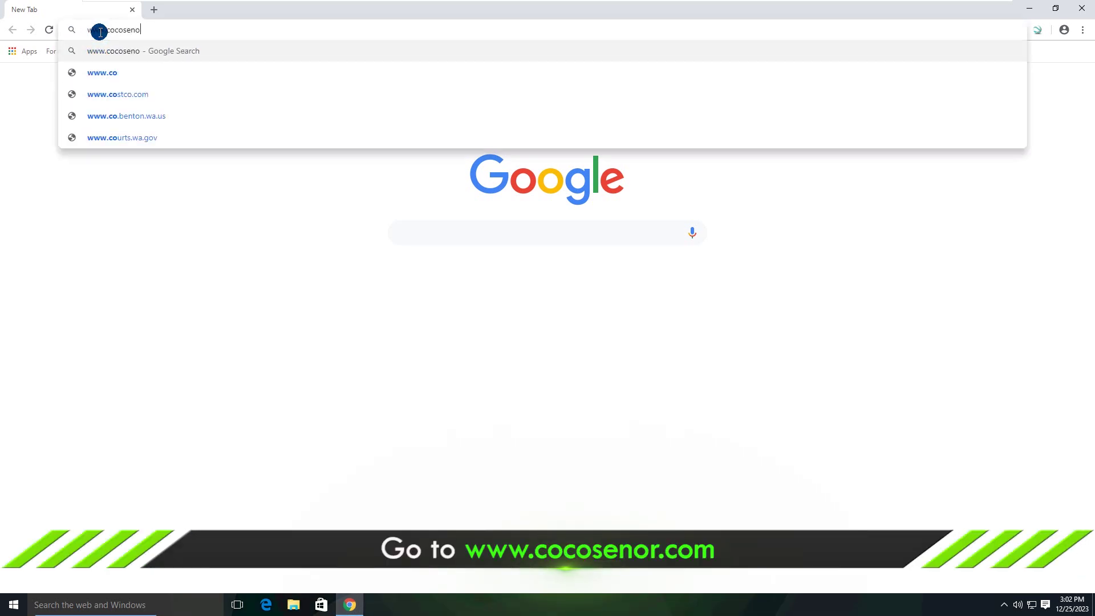
pyautogui.write('r.com')
pyautogui.press('Return')
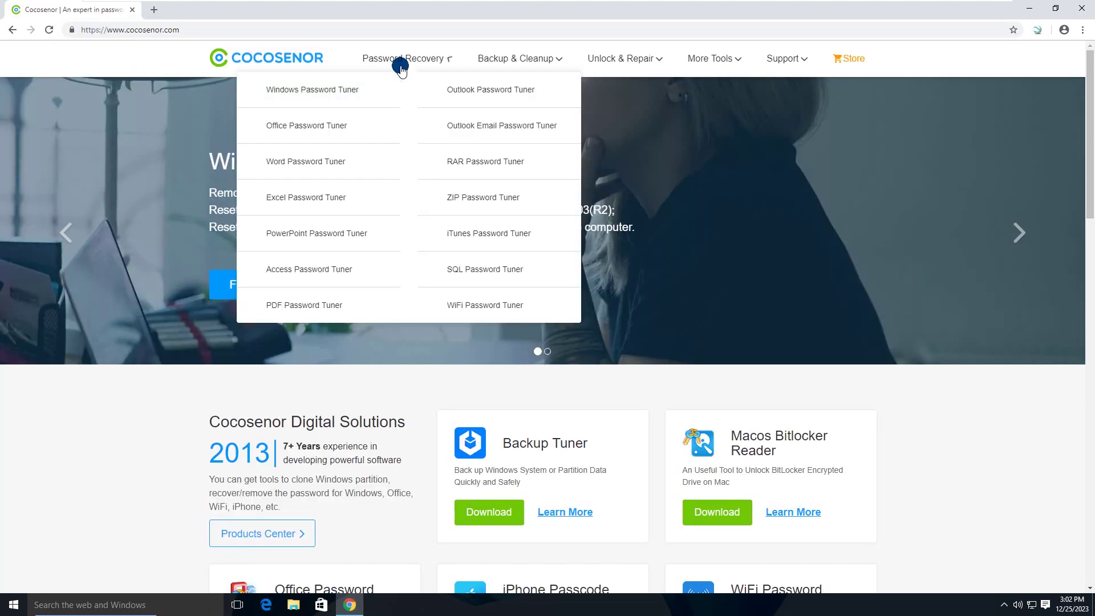
pyautogui.moveTo(623, 59)
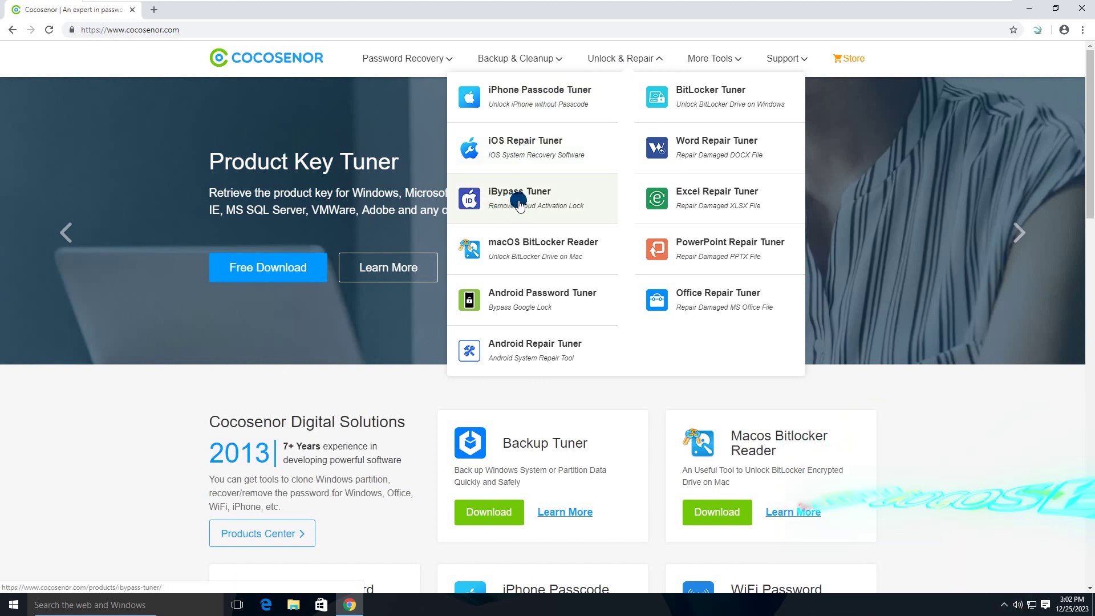
pyautogui.click(518, 193)
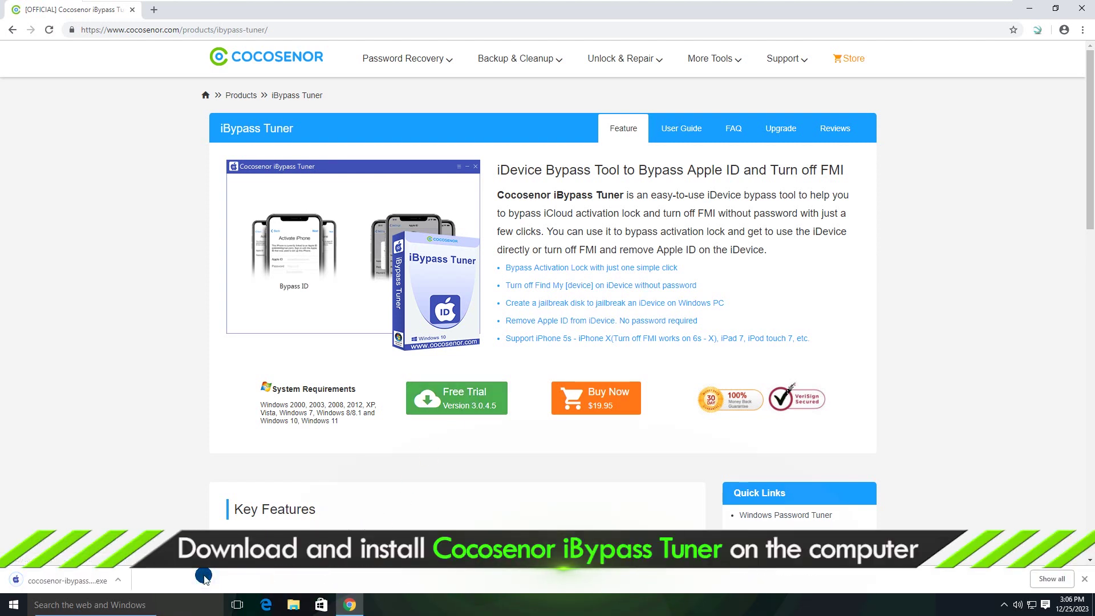
pyautogui.click(68, 580)
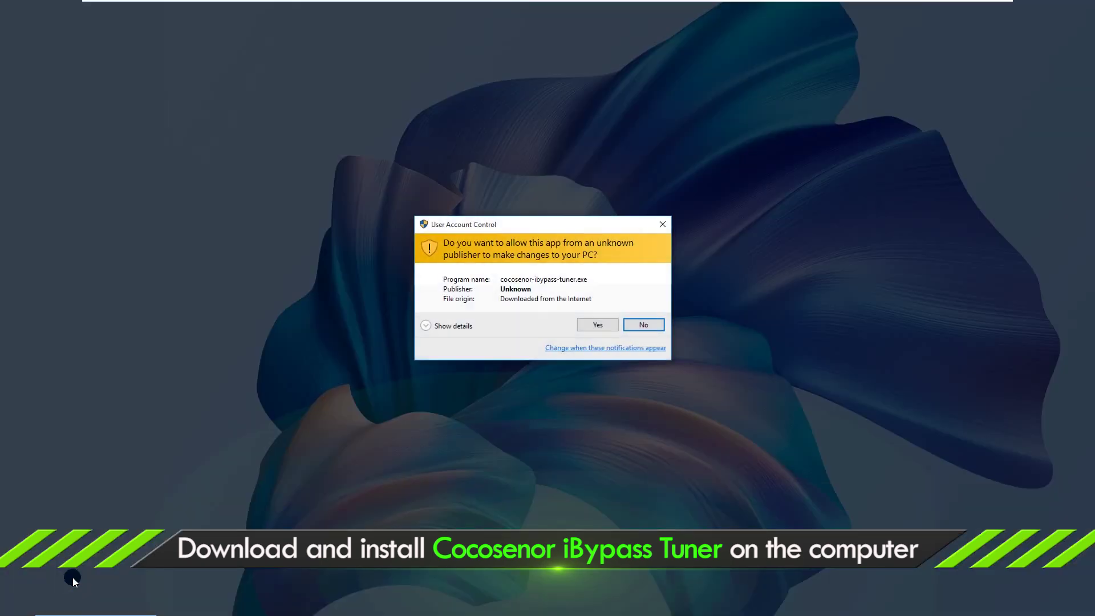
# Step: Install iBypass Tuner 3.0.4.7 with admin approval, leaving 'Visit our website' unchecked
pyautogui.click(600, 326)
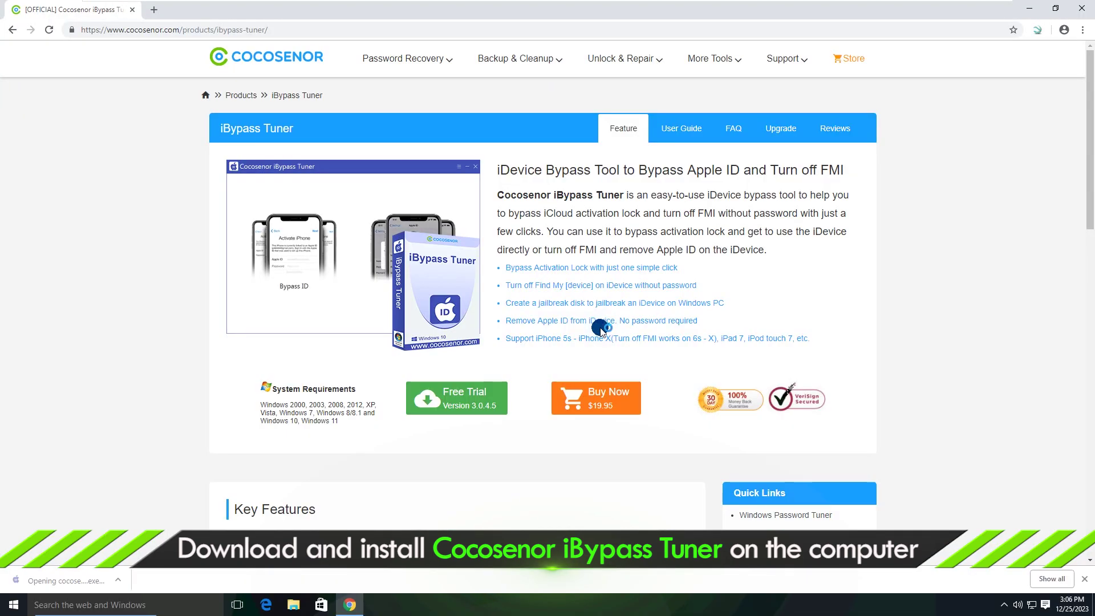
pyautogui.click(1082, 9)
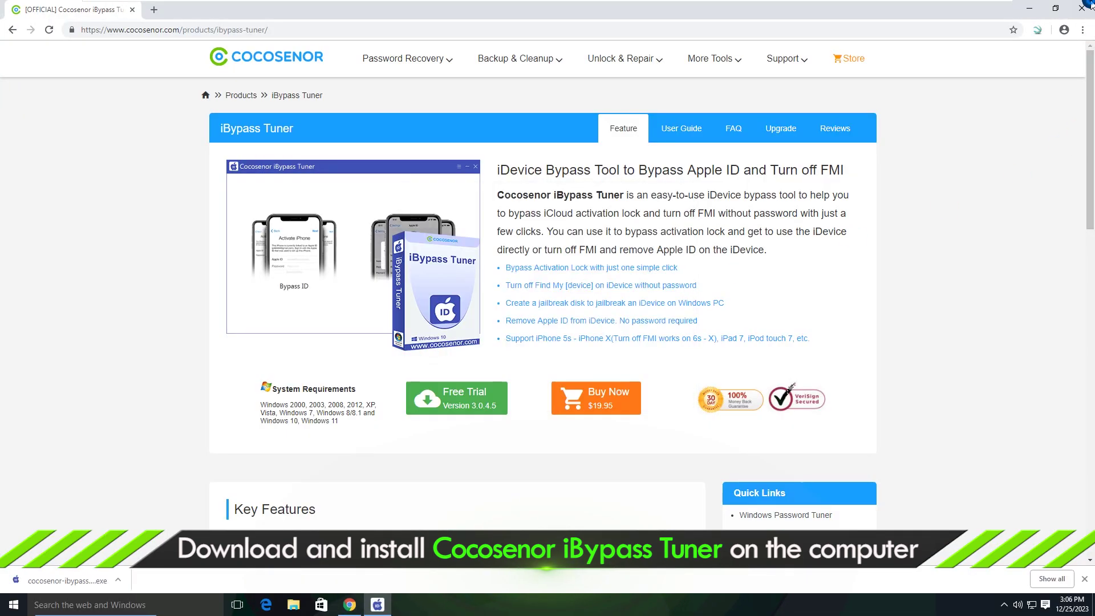
pyautogui.click(620, 395)
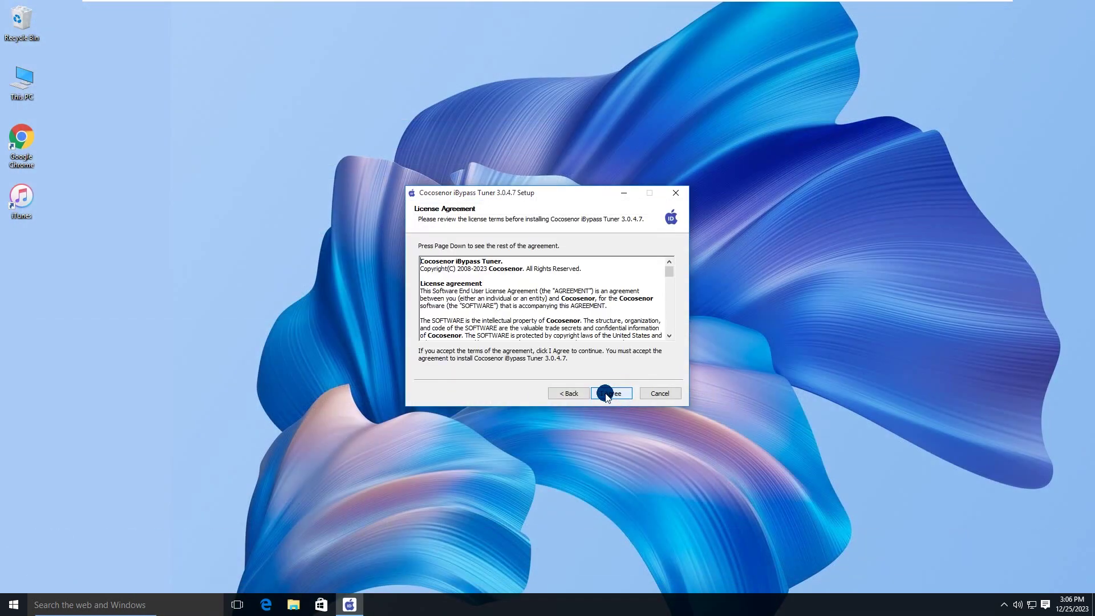
pyautogui.click(618, 396)
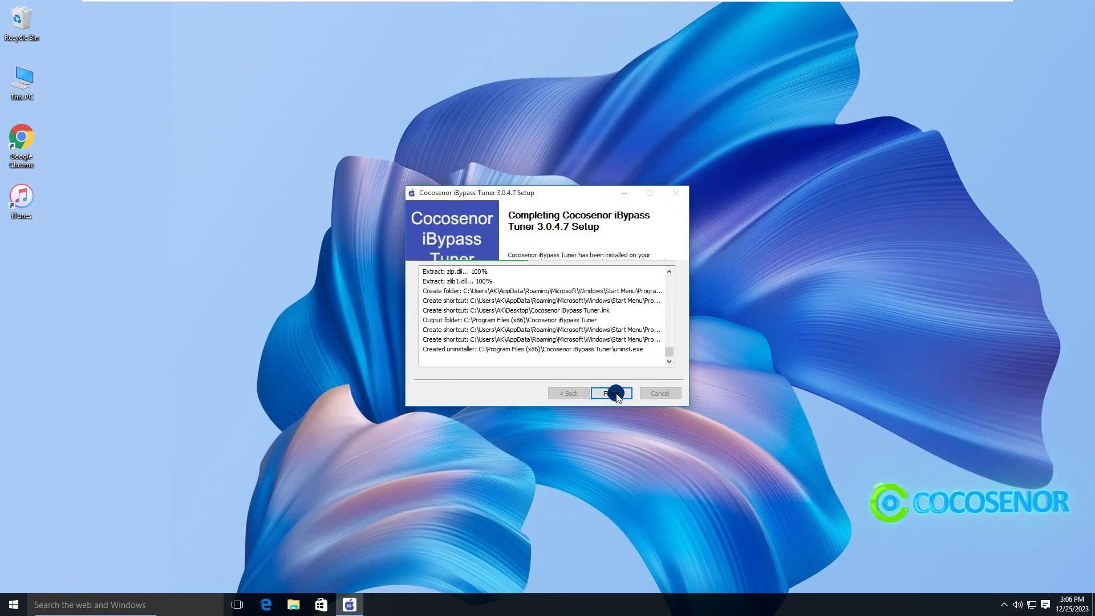
pyautogui.click(512, 316)
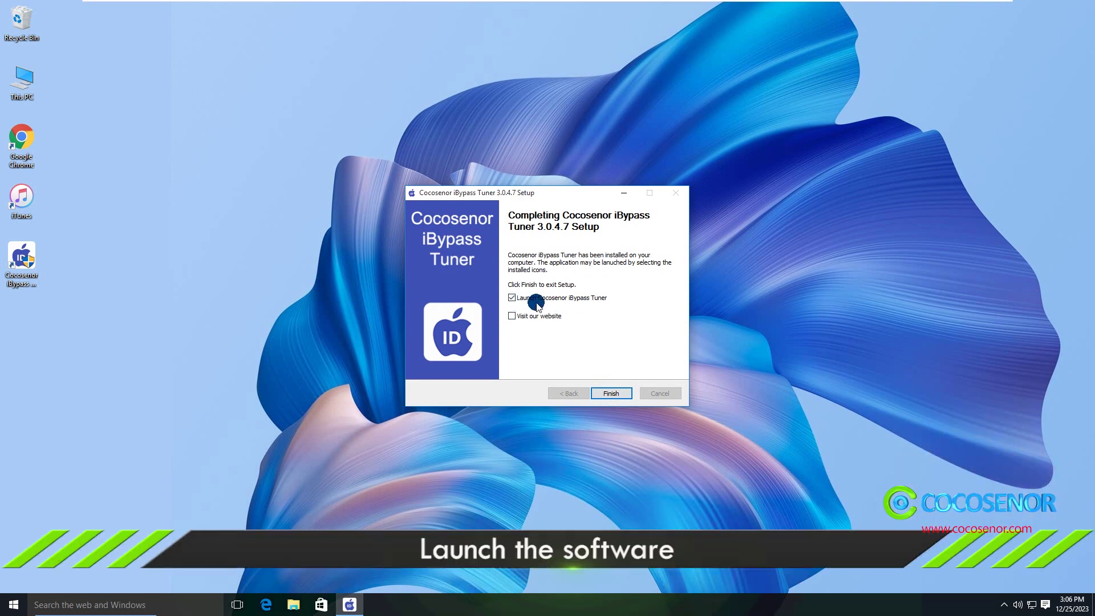
# Step: Launch iBypass Tuner and start Bypass ID after reviewing the agreement, keeping Create Fakefs enabled
pyautogui.click(611, 394)
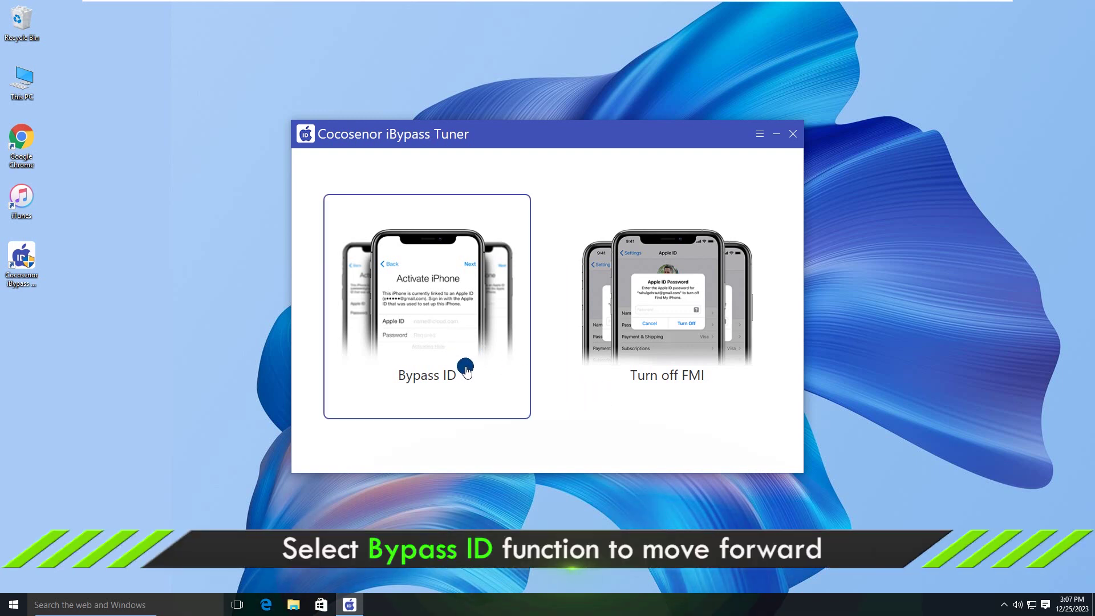
pyautogui.click(418, 398)
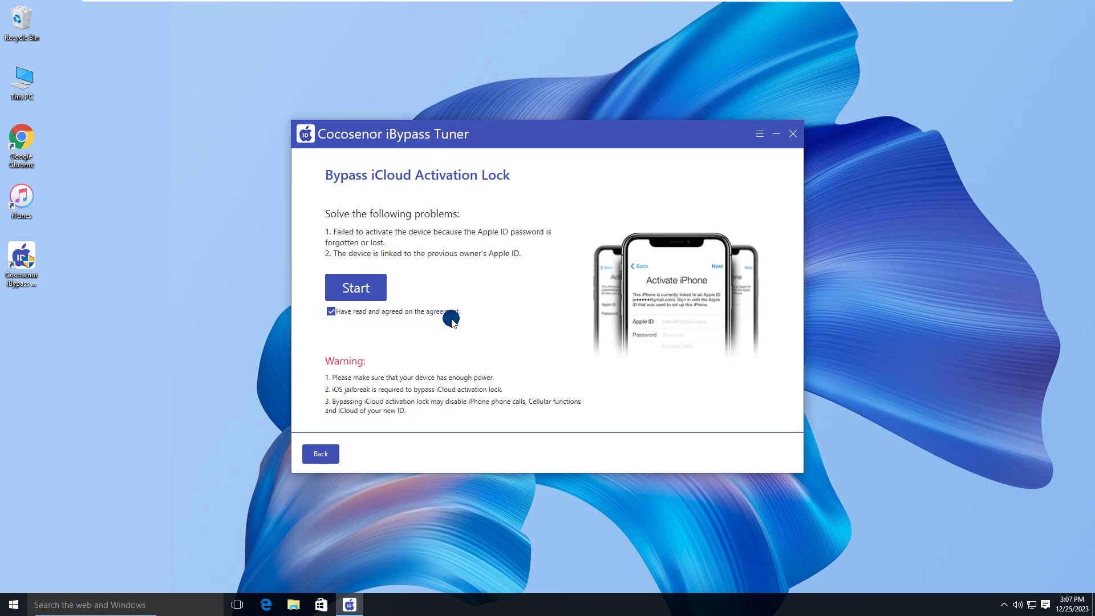
pyautogui.click(444, 313)
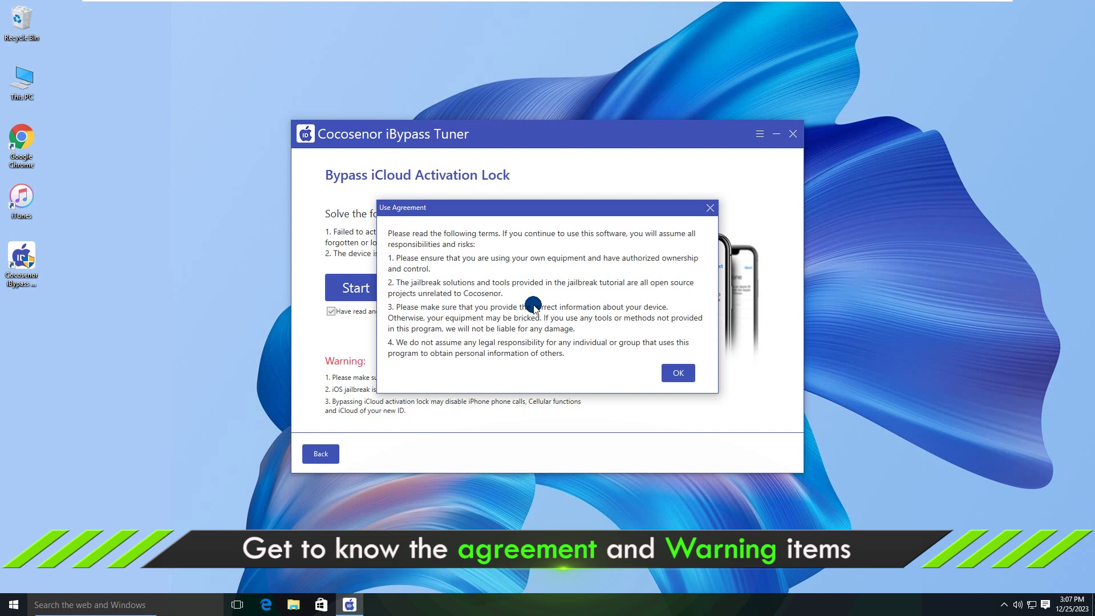
pyautogui.click(678, 372)
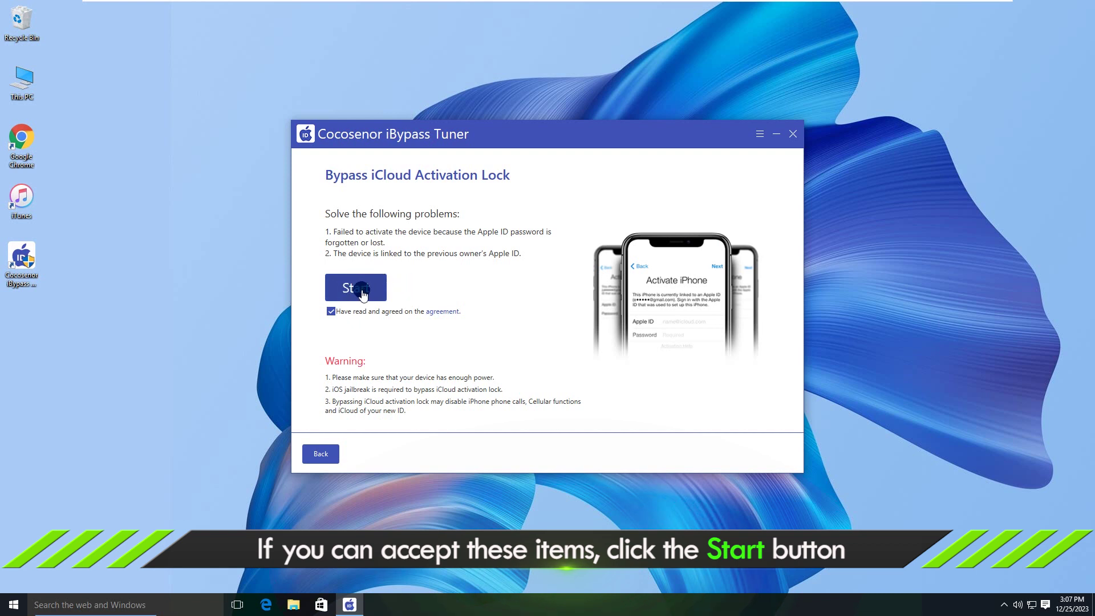
pyautogui.click(358, 291)
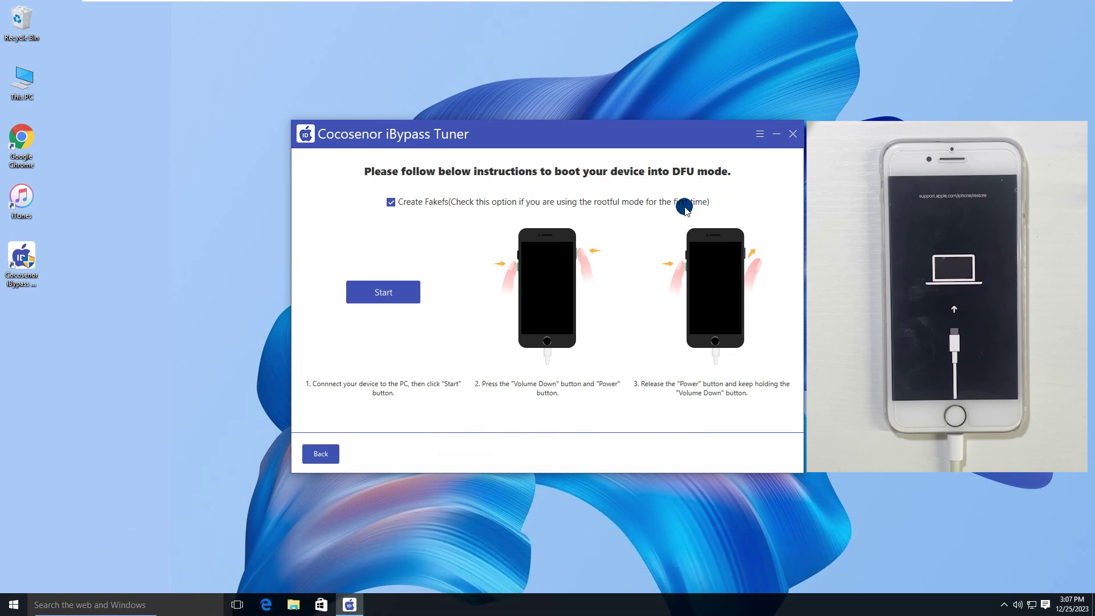
pyautogui.click(391, 204)
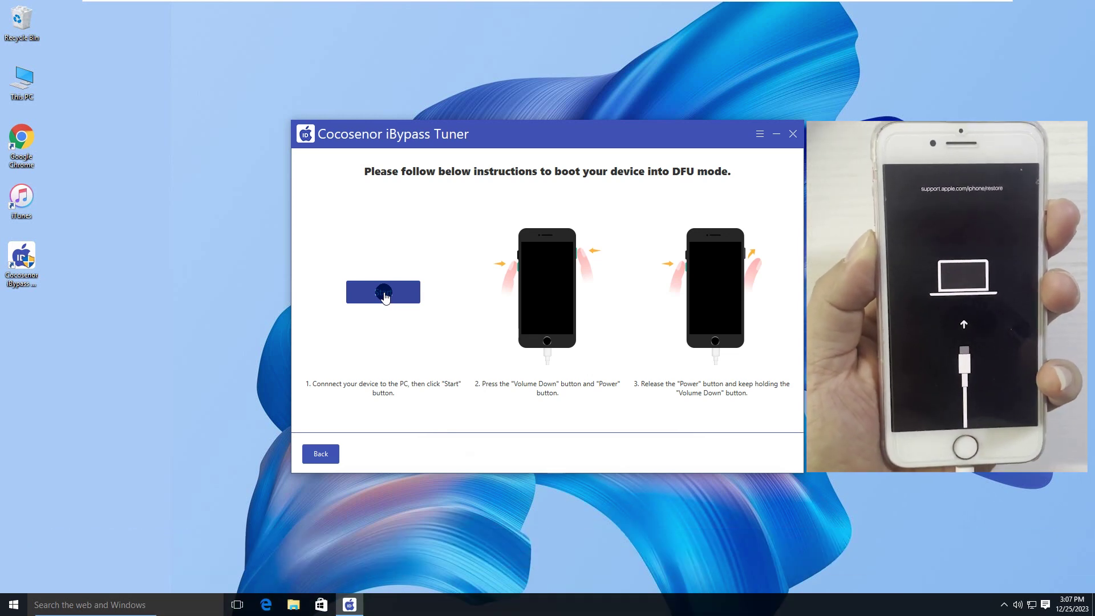
# Step: Boot the iPhone into DFU mode following the Volume Down and Power countdown, then bring up Chrome
pyautogui.click(385, 295)
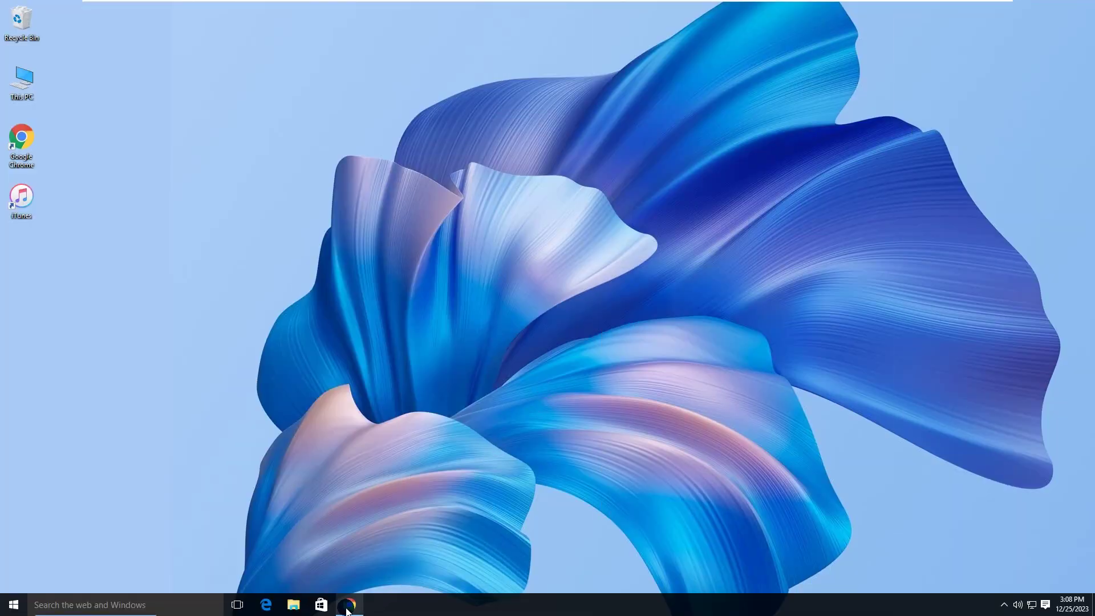
pyautogui.click(346, 607)
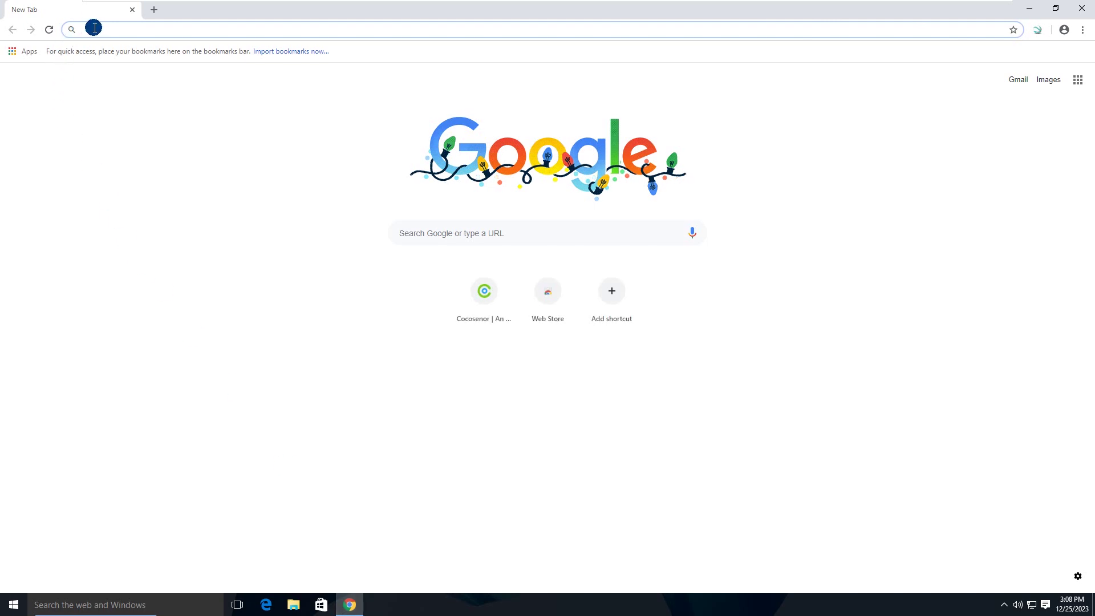
pyautogui.write('www')
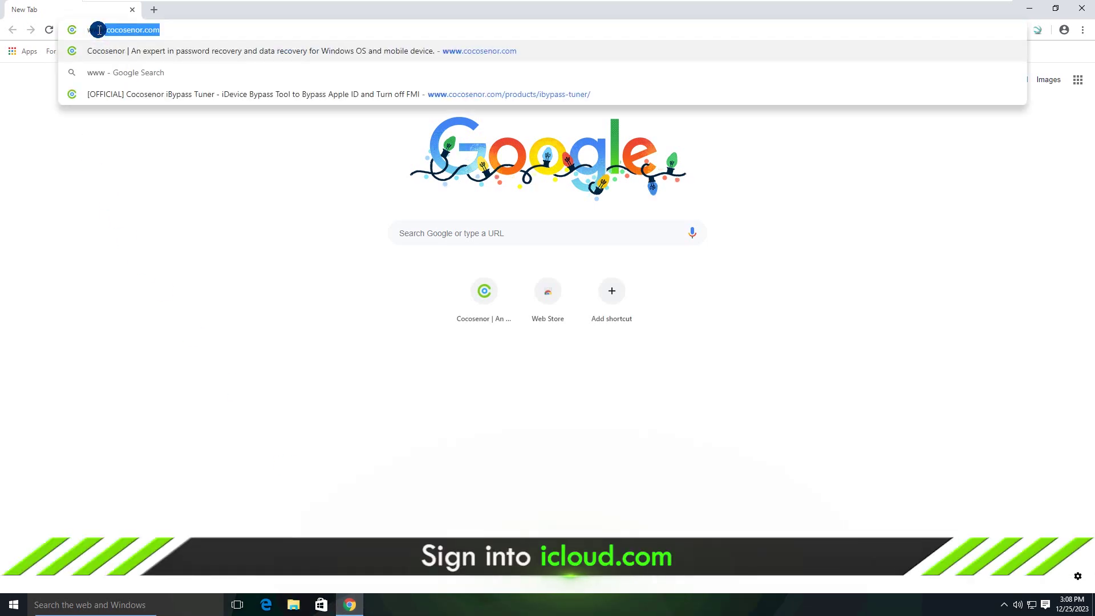
pyautogui.write('.icloud')
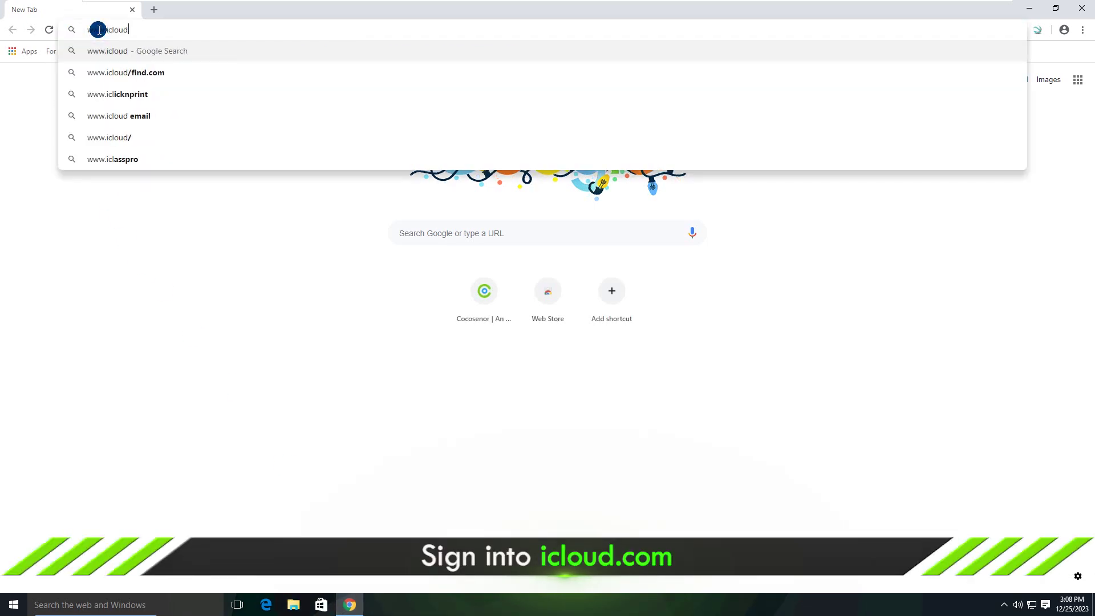
pyautogui.write('.com')
# Step: Sign in to icloud.com with the Apple ID, saving the password, entering the code and trusting the browser
pyautogui.press('Return')
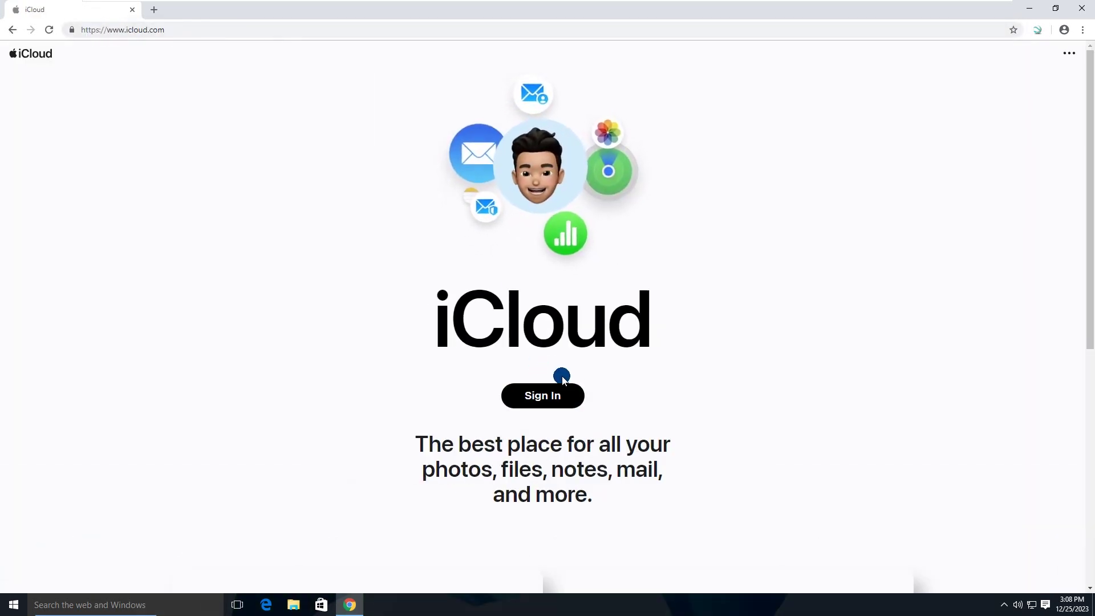
pyautogui.click(529, 397)
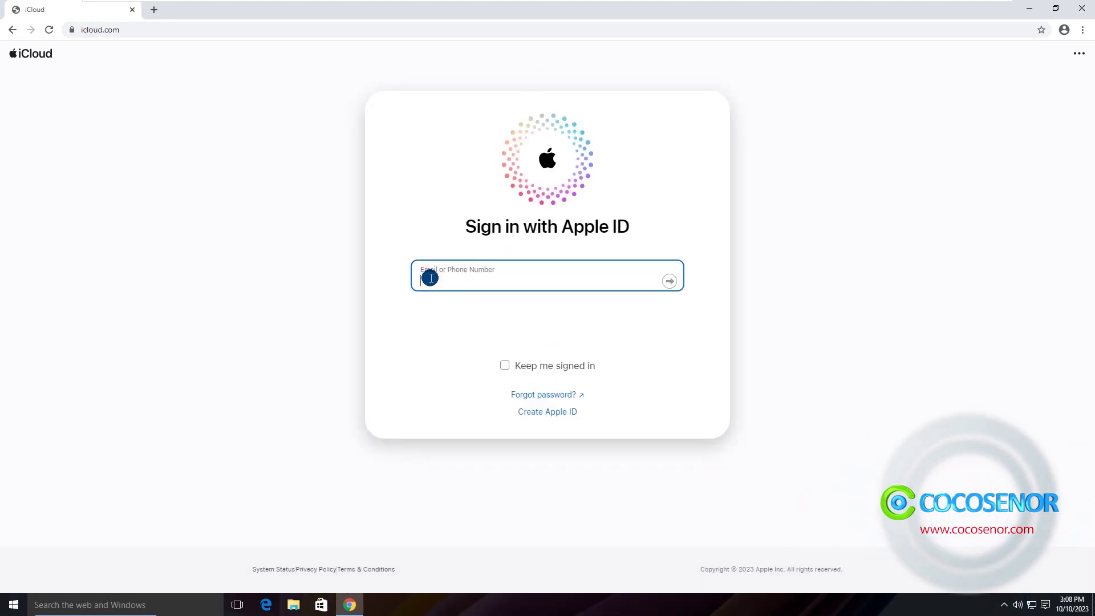
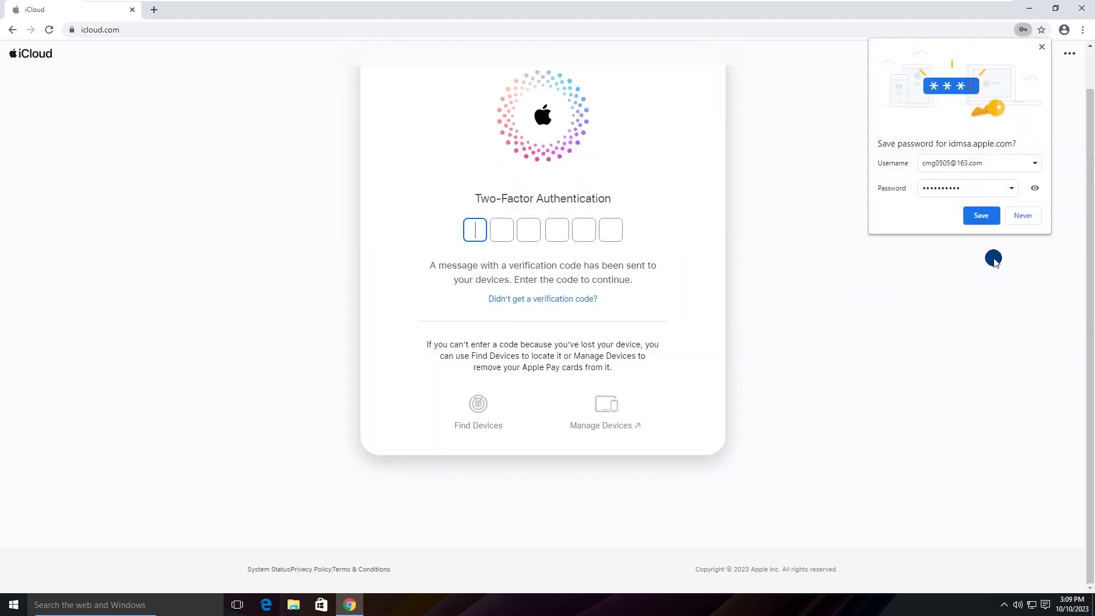
pyautogui.click(984, 216)
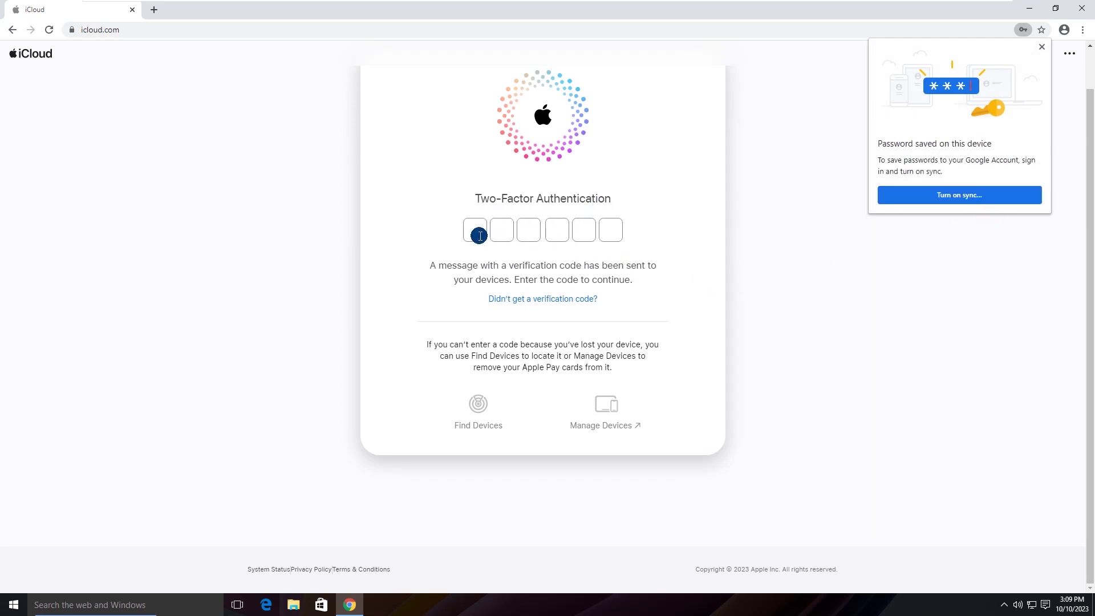
pyautogui.click(528, 237)
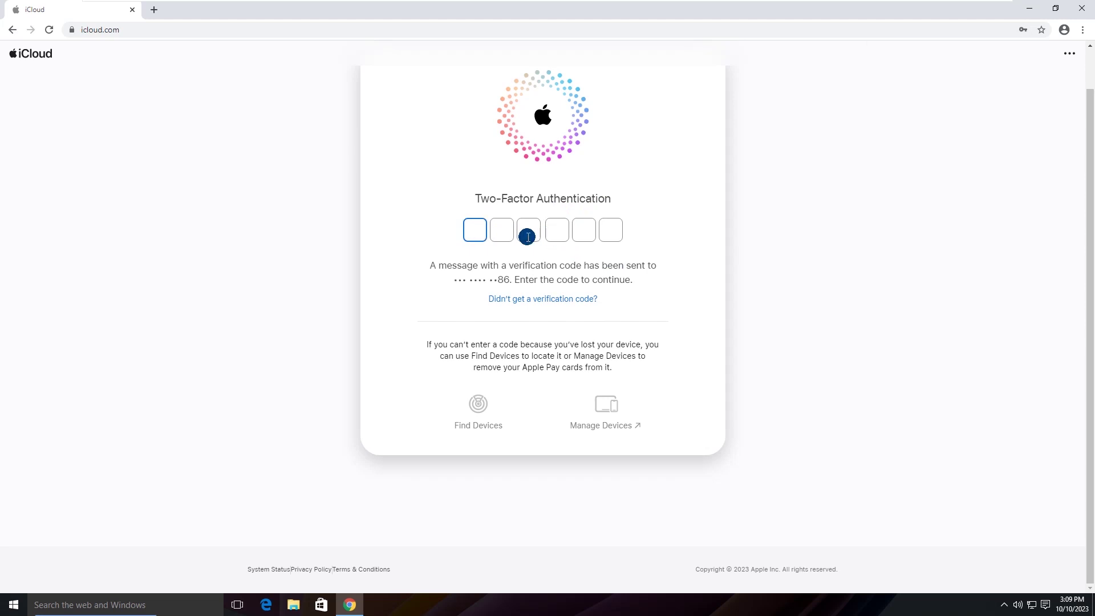
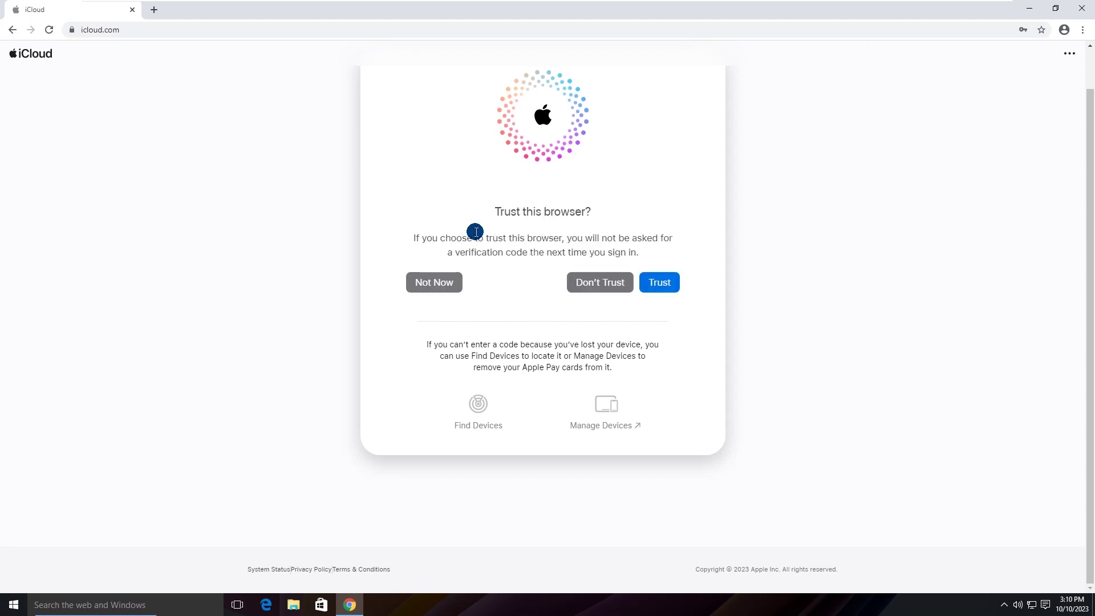
pyautogui.click(661, 287)
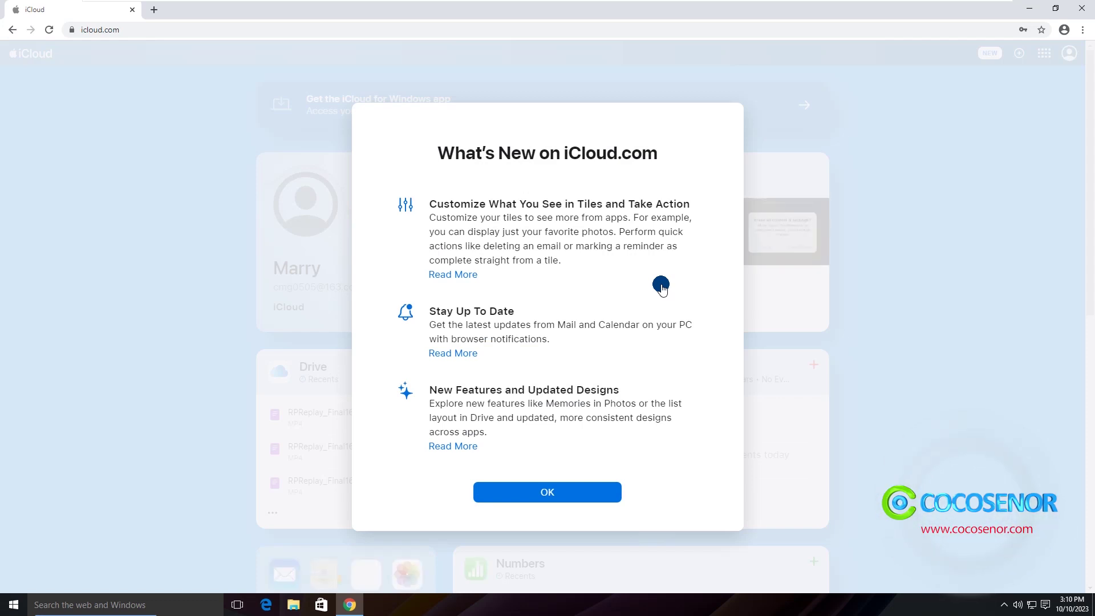
pyautogui.click(536, 489)
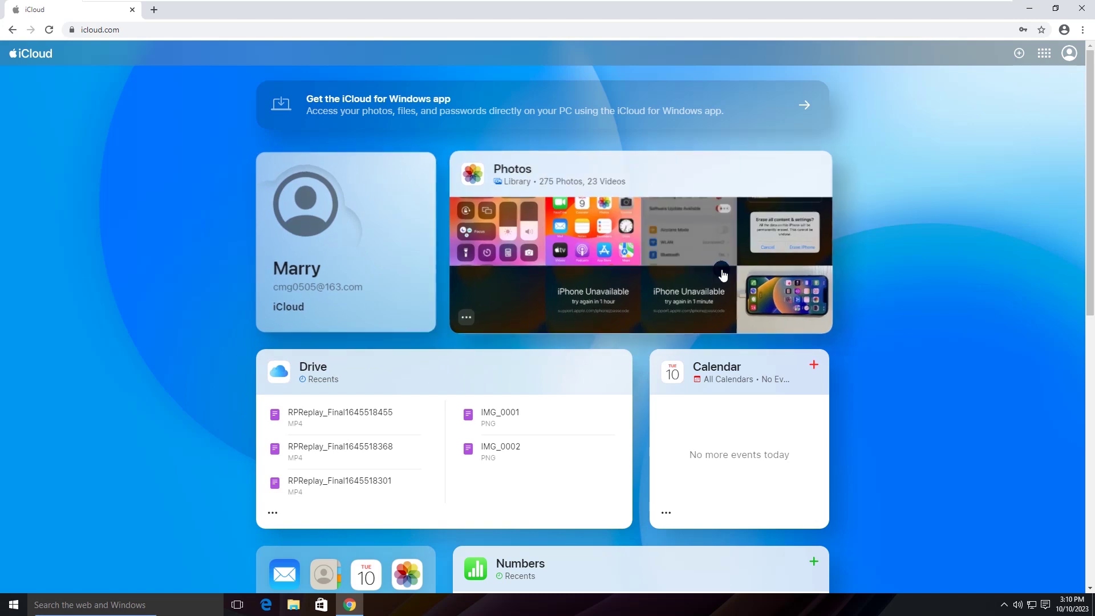
pyautogui.scroll(-2, 563, 398)
pyautogui.scroll(-2, 560, 393)
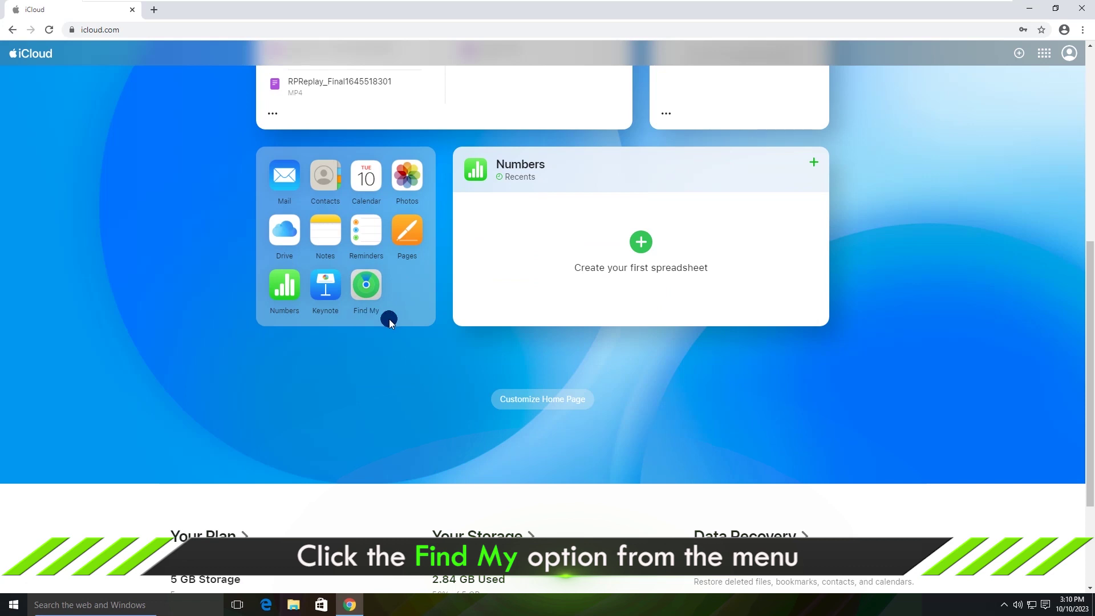
# Step: Open Find Devices from the iCloud home page and begin re-entering the account password
pyautogui.click(364, 294)
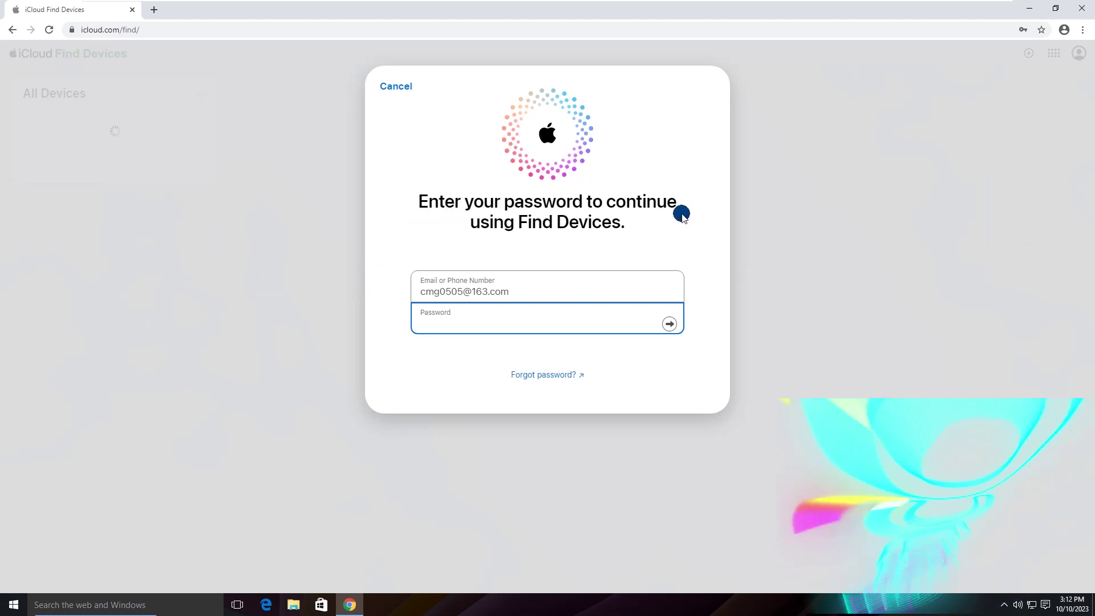
pyautogui.click(431, 323)
pyautogui.write('•••••••')
# Step: Submit the password and open the iPhone's details under All Devices
pyautogui.click(669, 323)
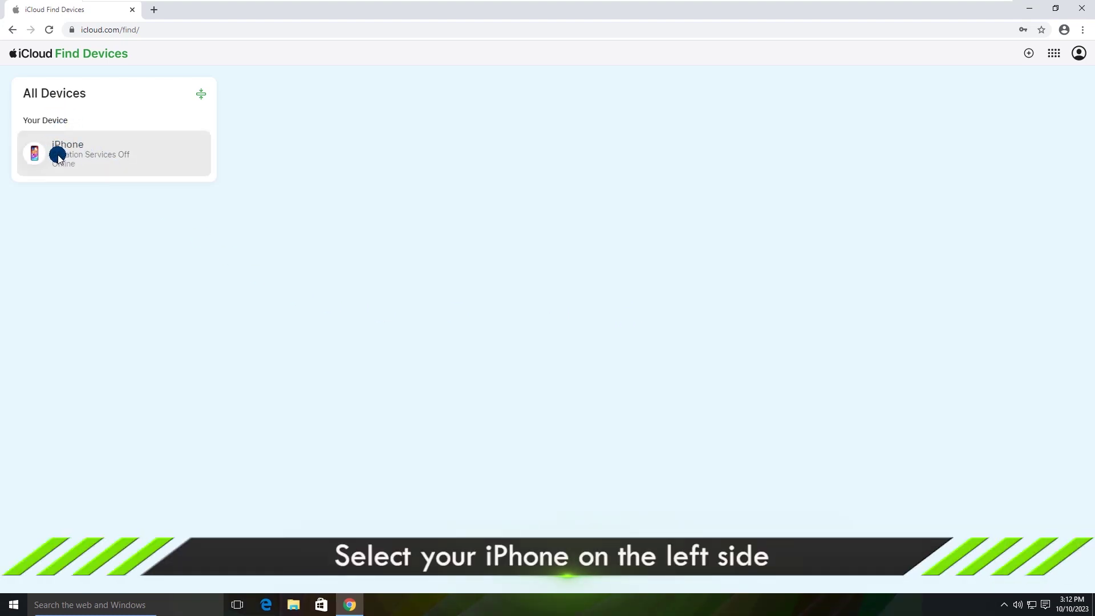
pyautogui.click(67, 151)
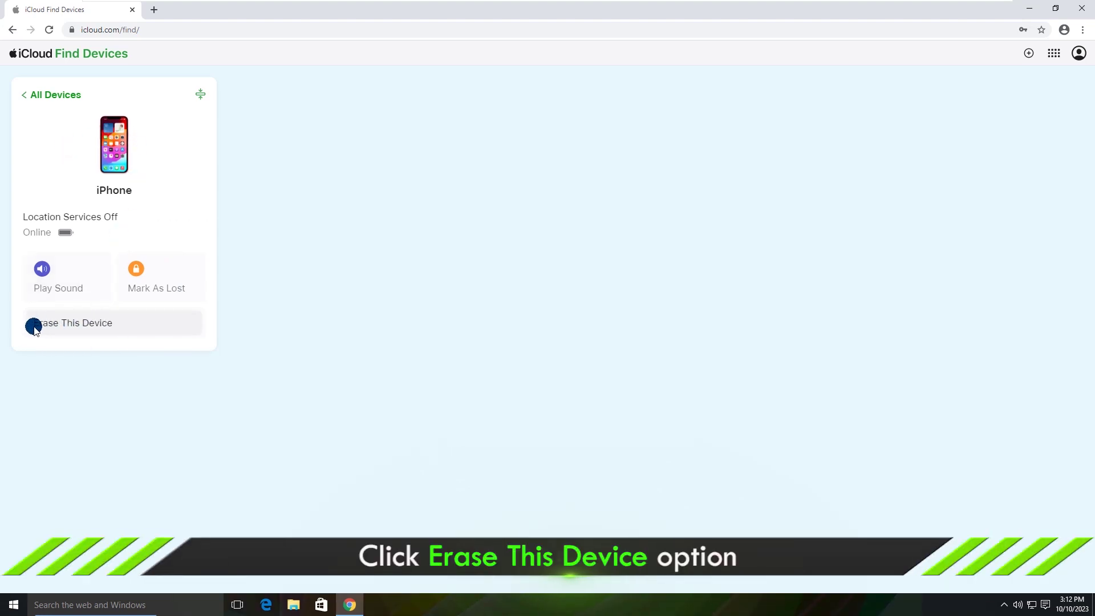
pyautogui.click(74, 325)
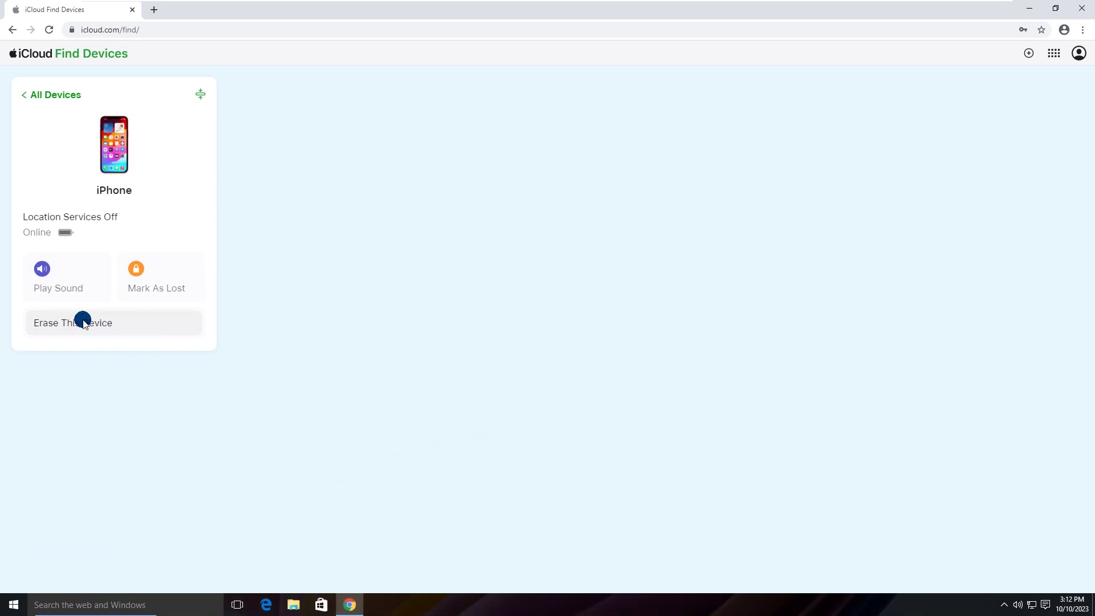
# Step: Erase the iPhone using the saved Apple ID password, skipping the optional phone number
pyautogui.click(82, 323)
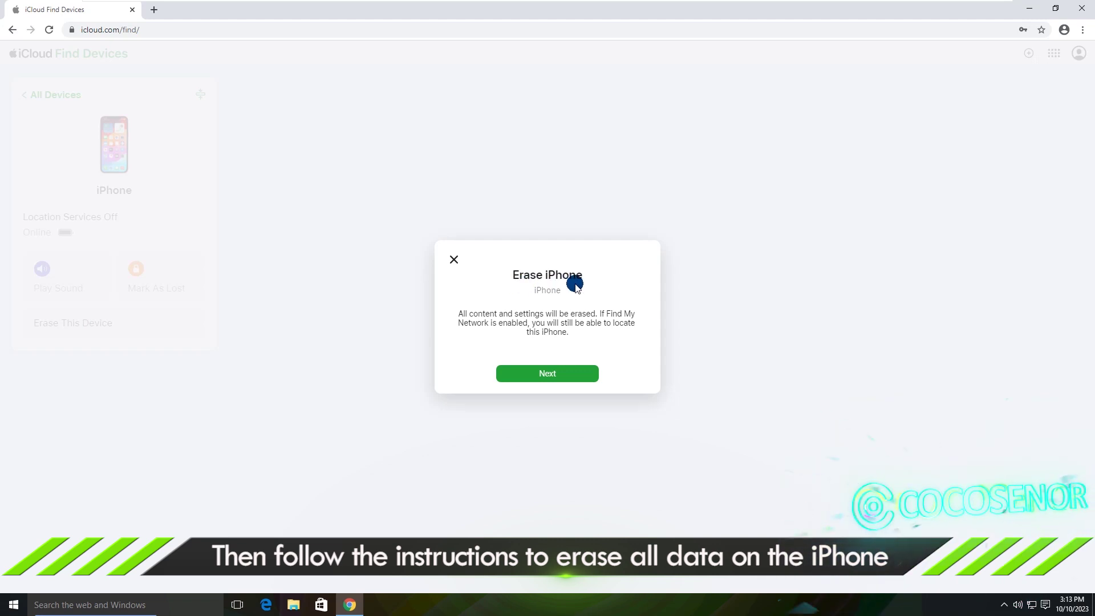
pyautogui.click(552, 374)
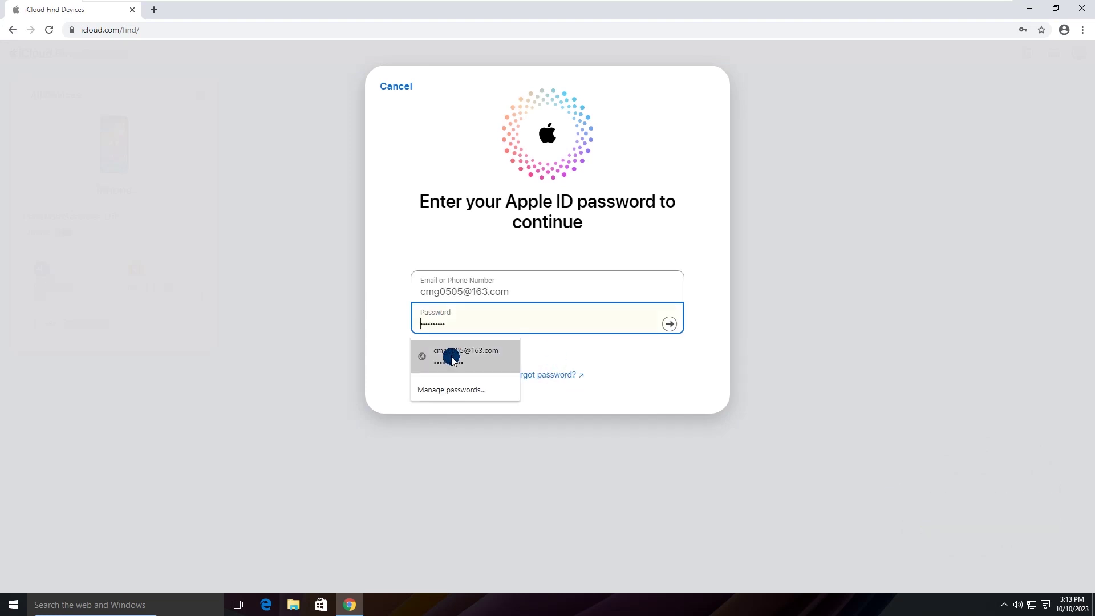
pyautogui.click(449, 355)
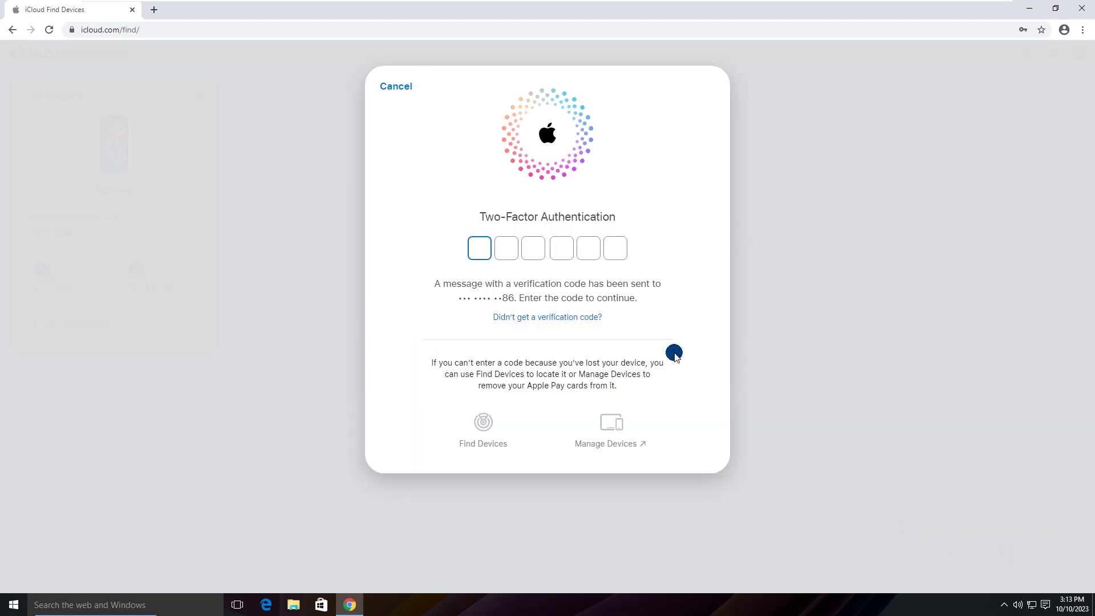
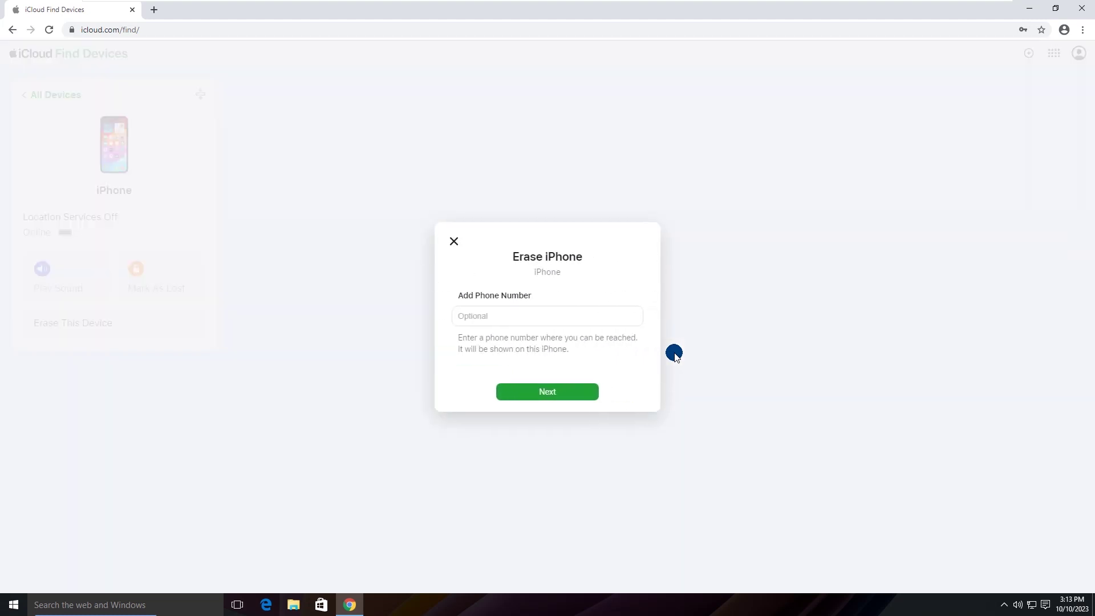
pyautogui.click(550, 392)
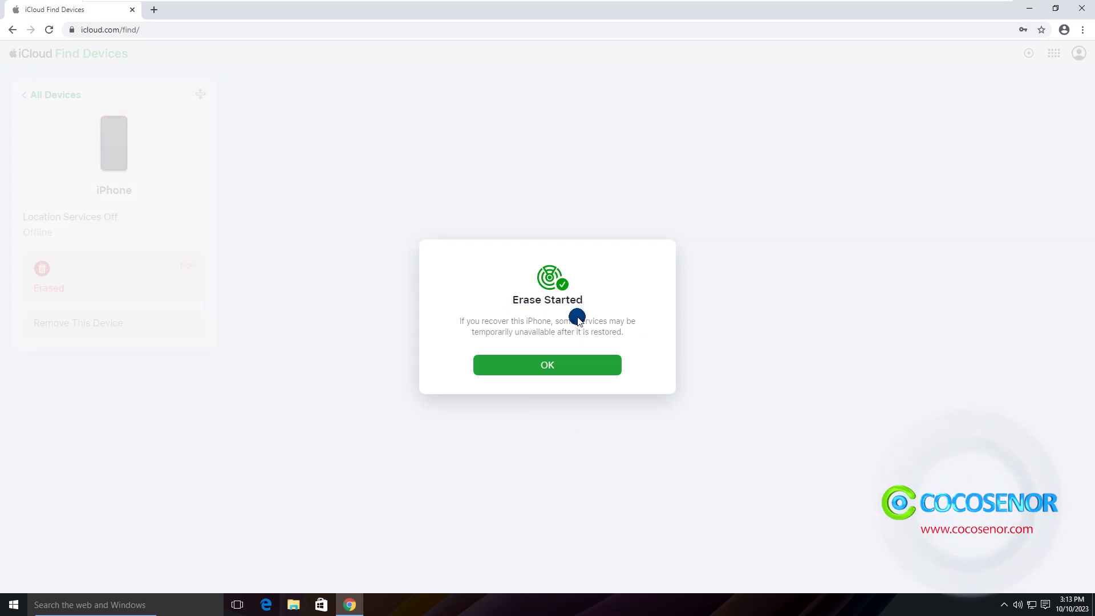
pyautogui.click(555, 367)
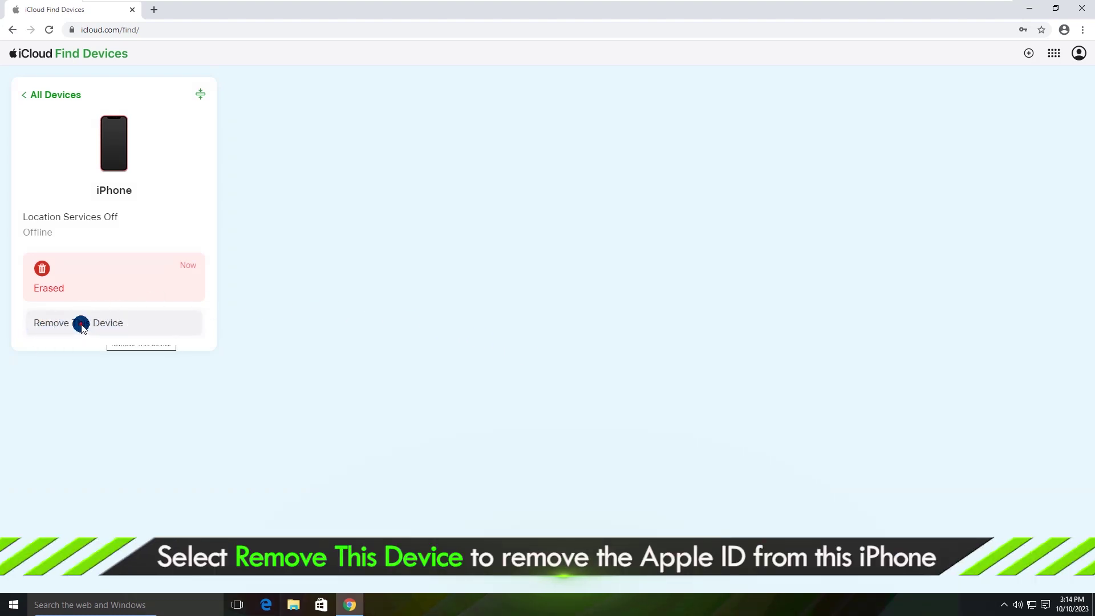
# Step: Remove the erased iPhone from the Apple ID, confirming with the account password
pyautogui.click(81, 323)
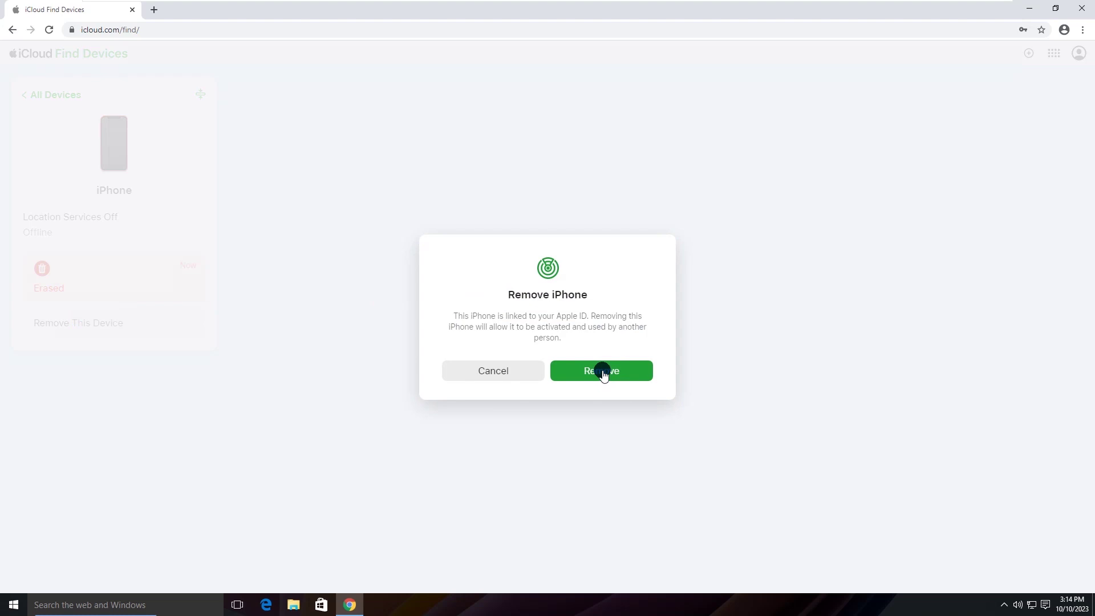
pyautogui.click(603, 371)
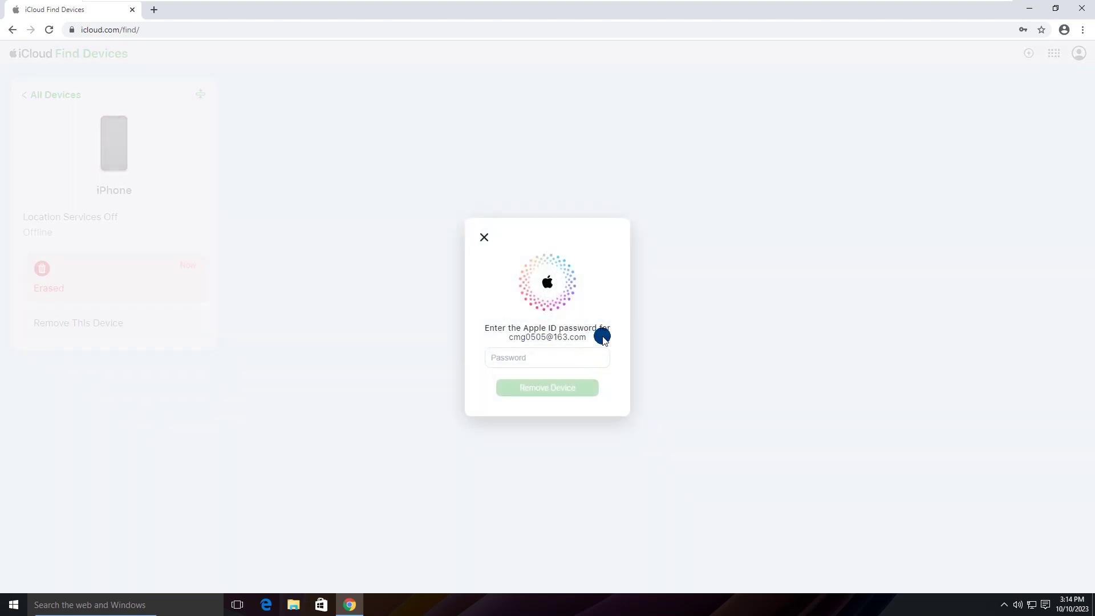
pyautogui.click(509, 359)
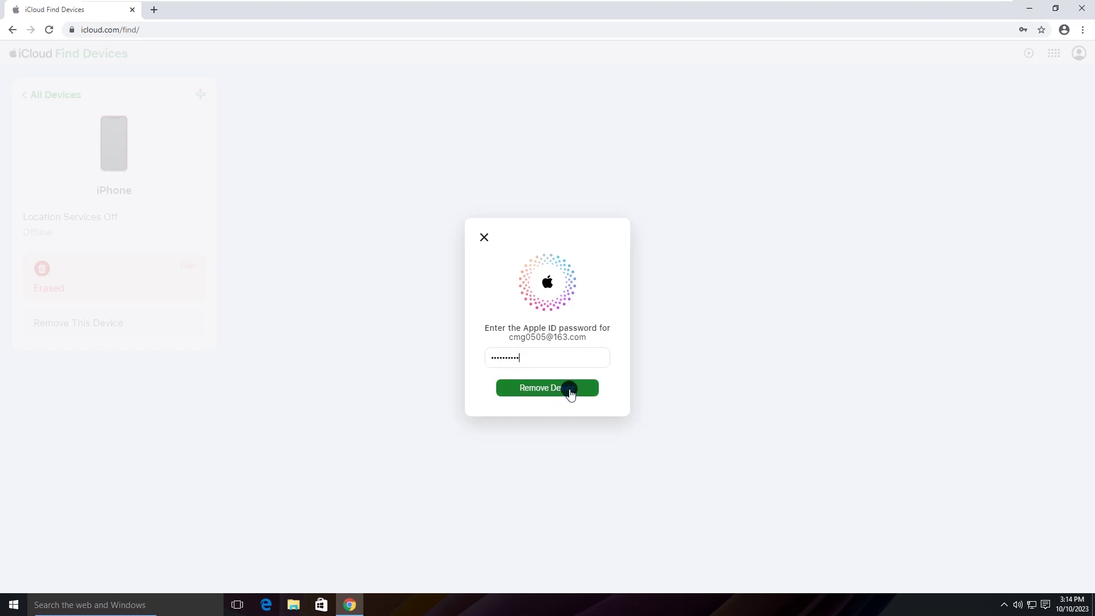
pyautogui.click(548, 389)
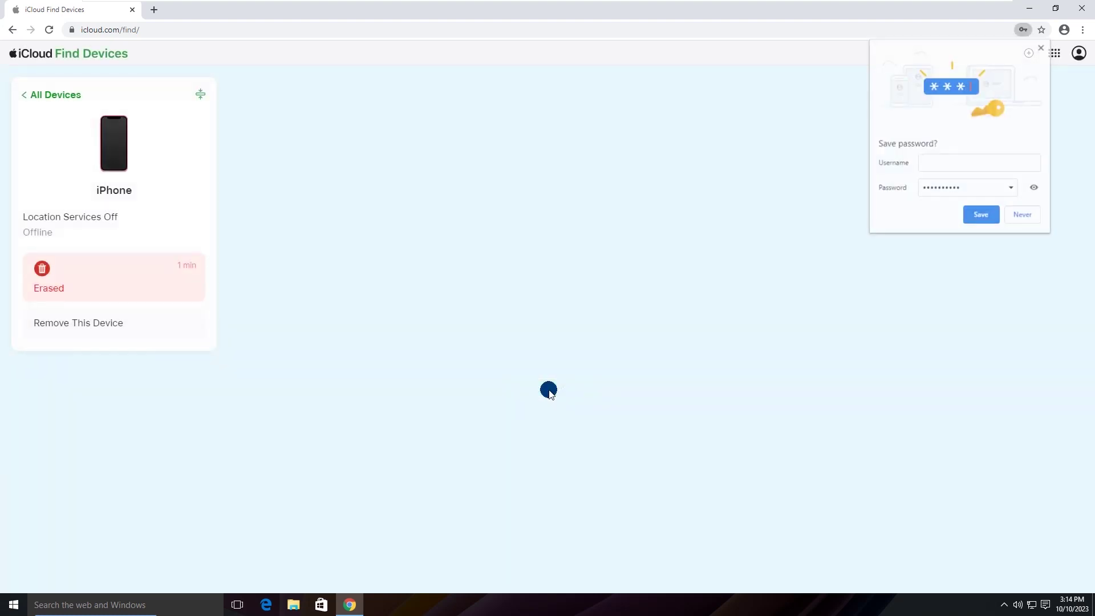